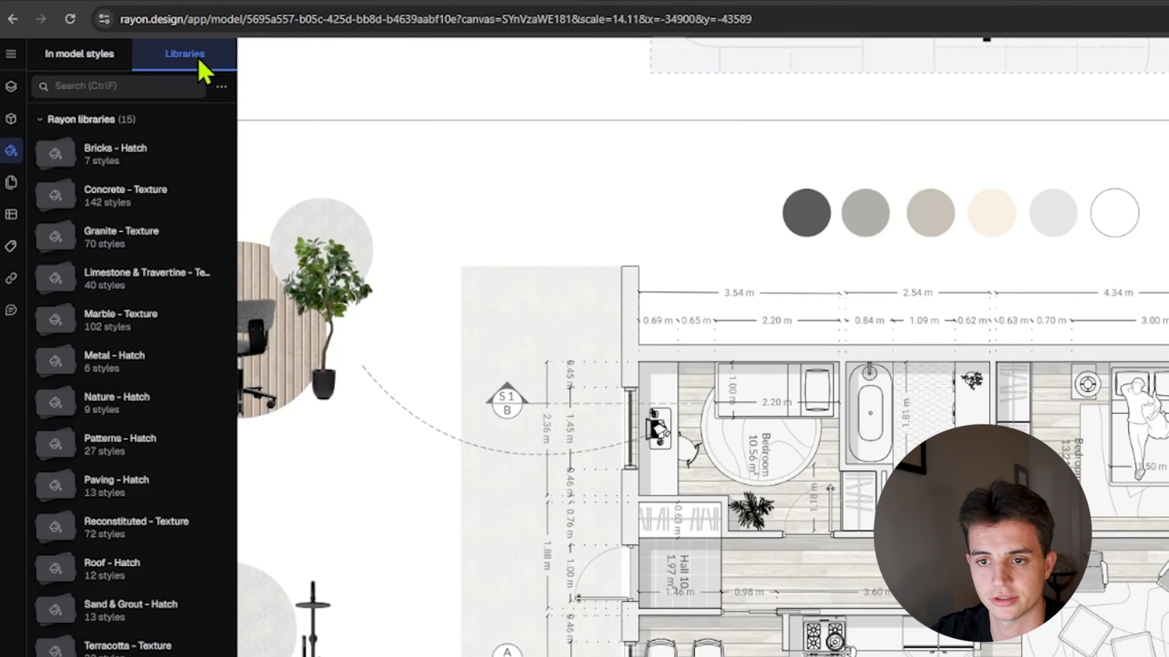
Look at the Bricks - Hatch library and the Pages list, and view the whole Two-Bedrooms Apartment sheet
click(148, 158)
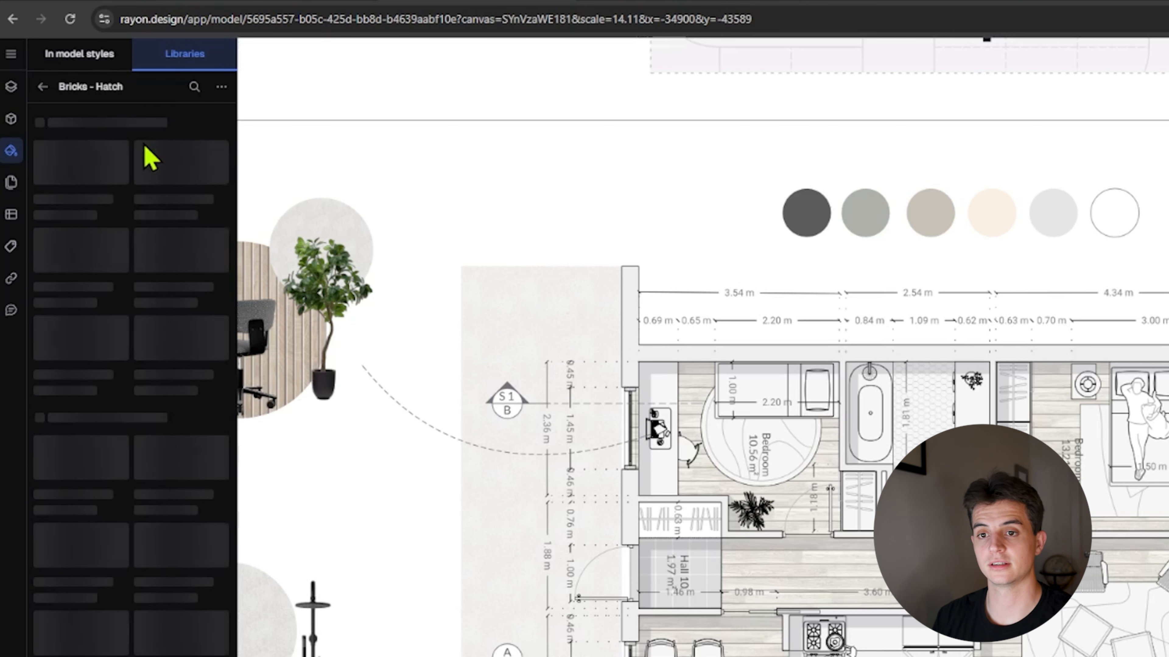
click(11, 182)
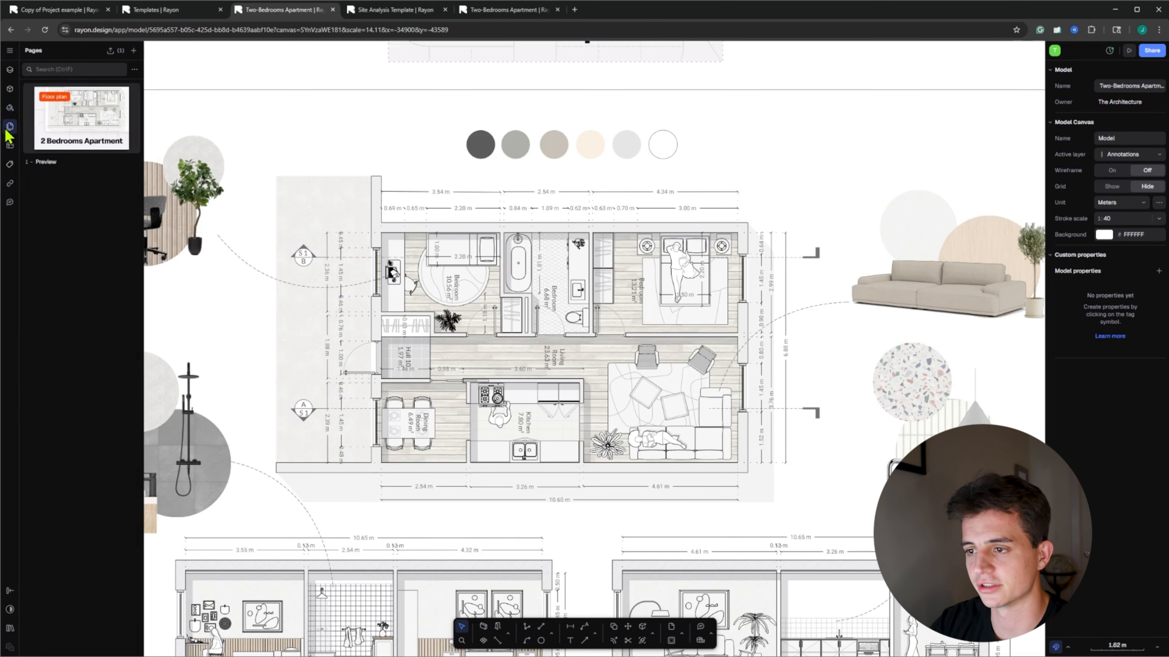
scroll(665, 194, down, 3)
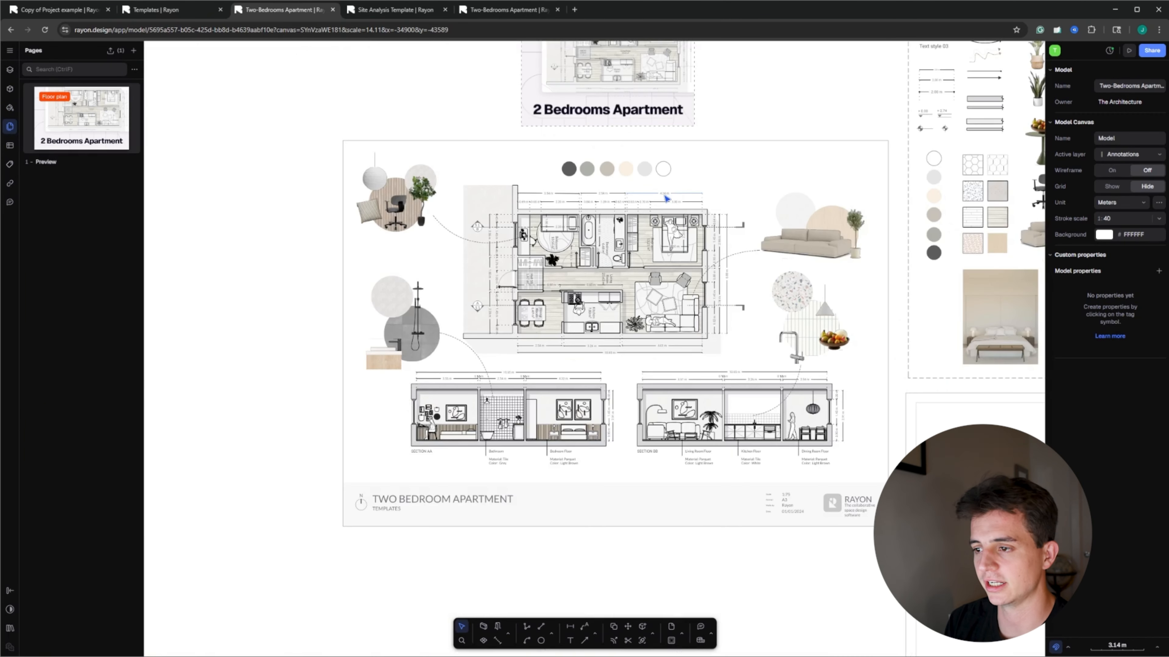
middle_drag(696, 248, 684, 216)
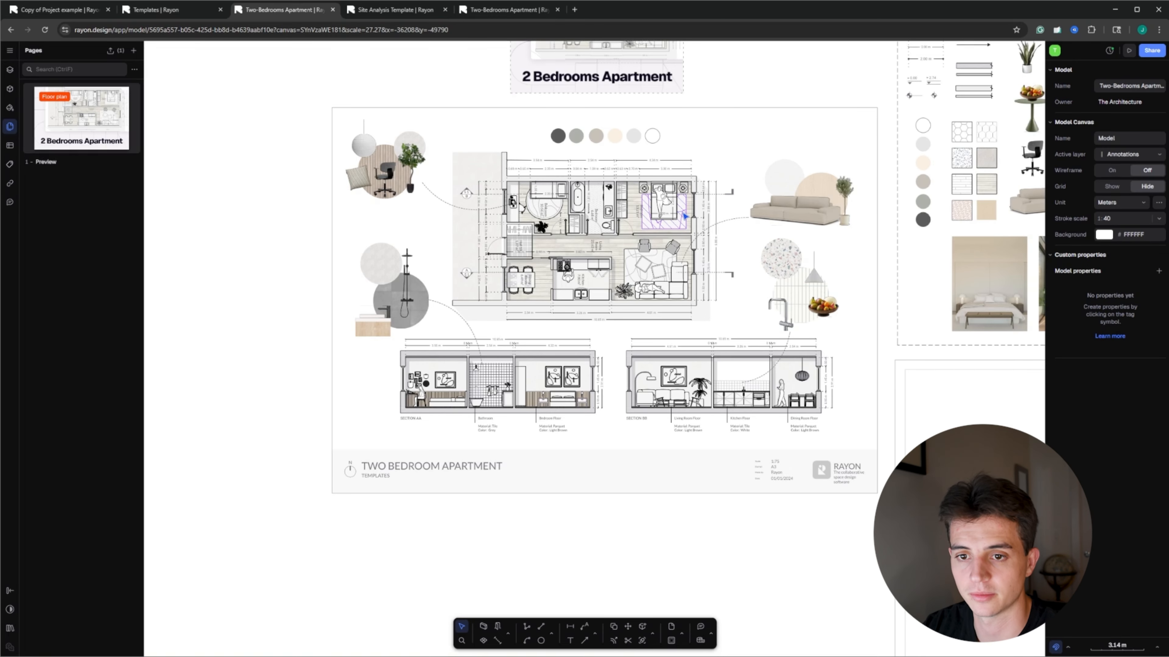
Close the Two-Bedrooms Apartment tab and delete the circular site drawing from the Site Analysis Template, keeping the title and legend
click(333, 10)
drag(1012, 564, 726, 93)
click(726, 92)
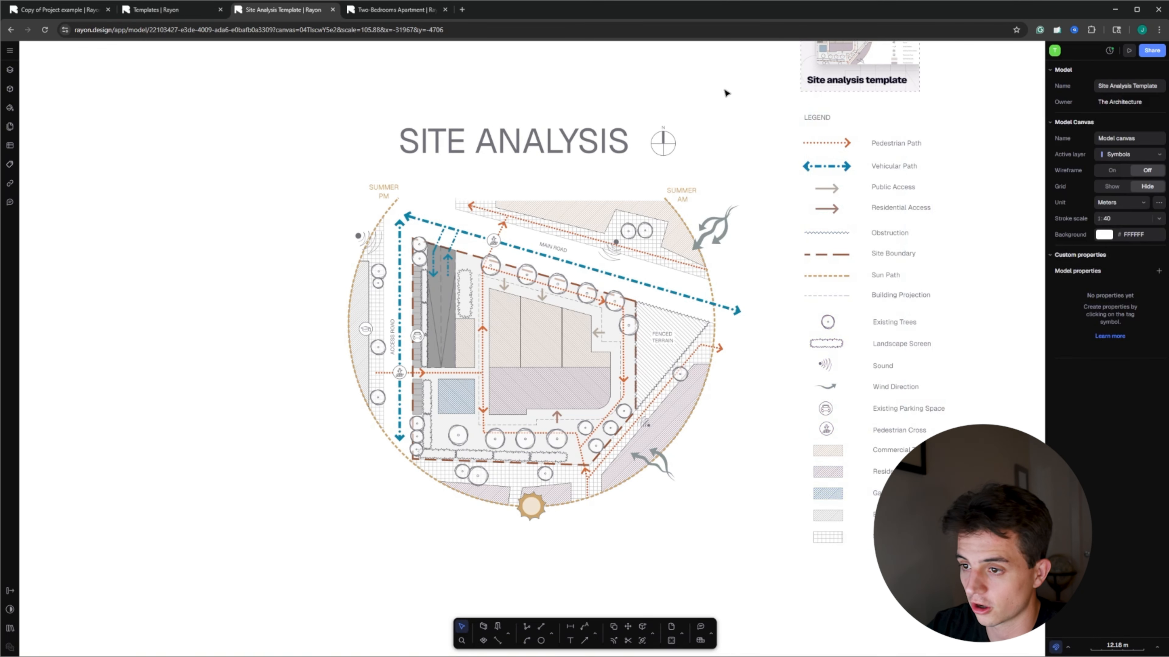
drag(758, 186, 206, 561)
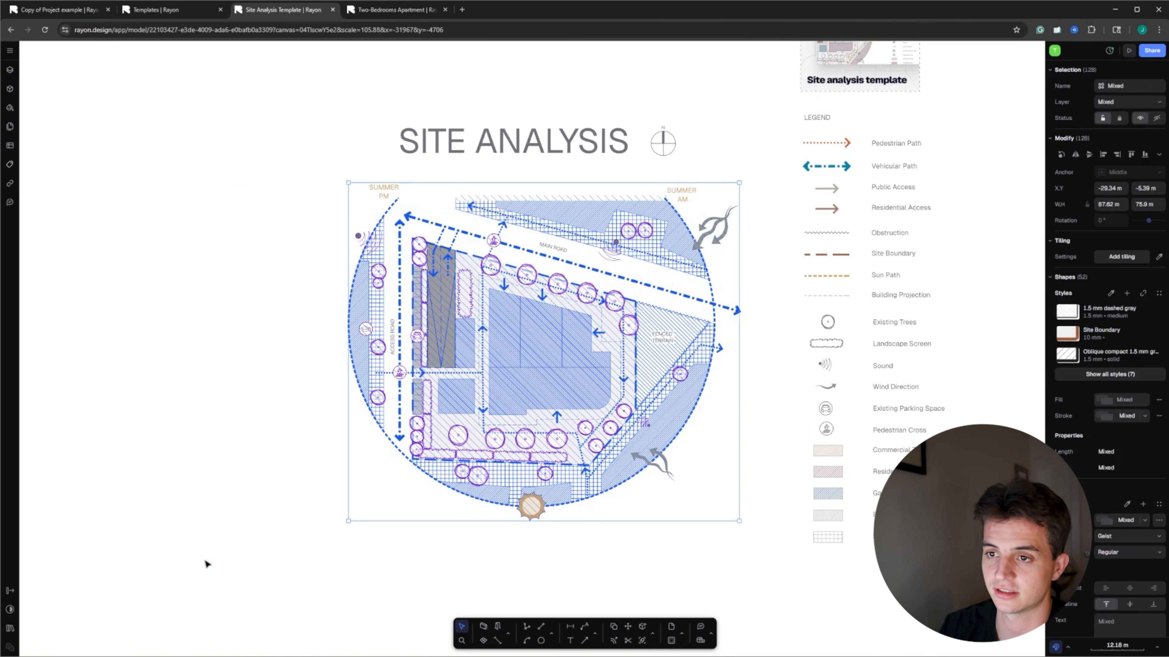
key(Delete)
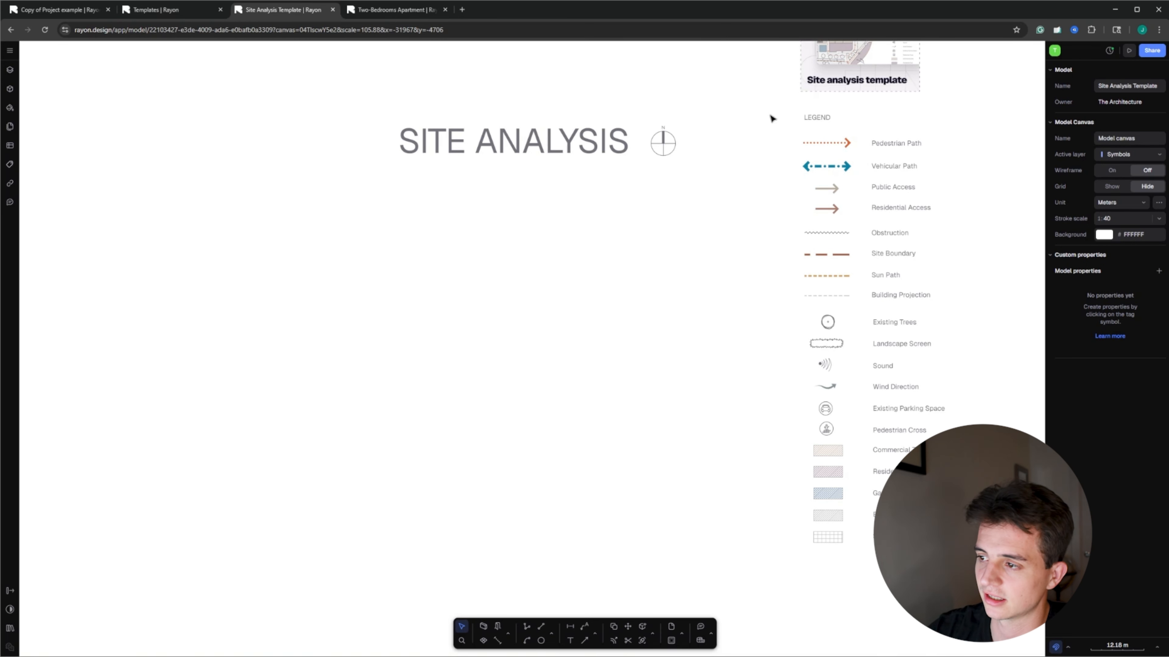
Switch to the workspace browser tab and view the Personal models list
drag(778, 110, 1006, 584)
click(156, 10)
click(34, 77)
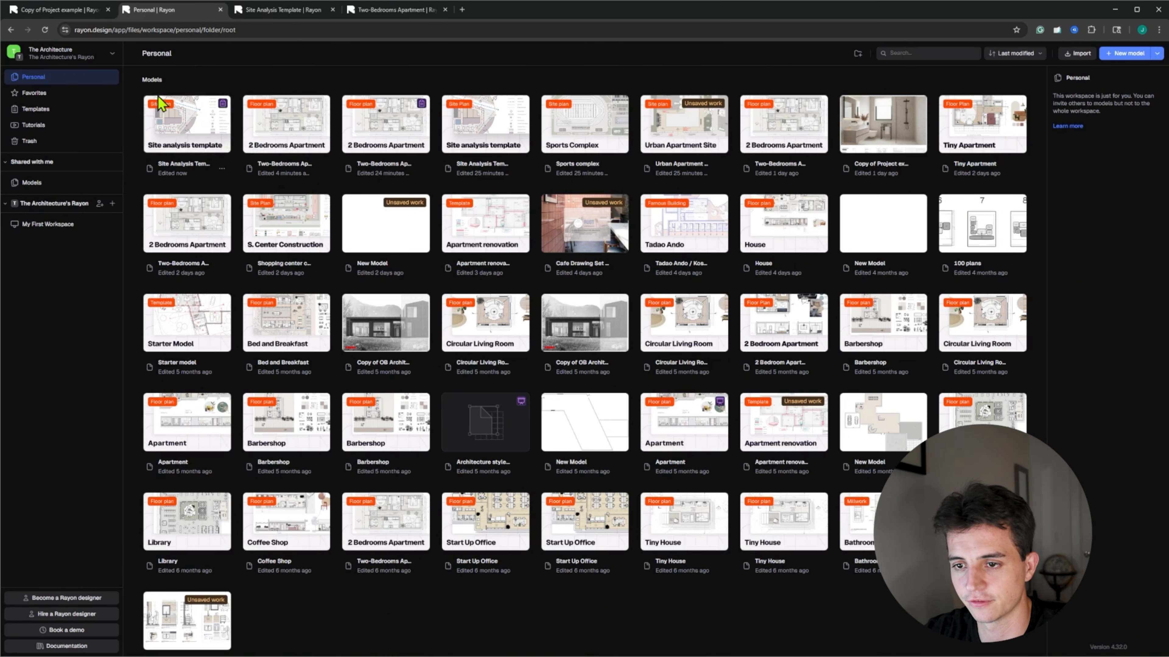
mouse_move(219, 105)
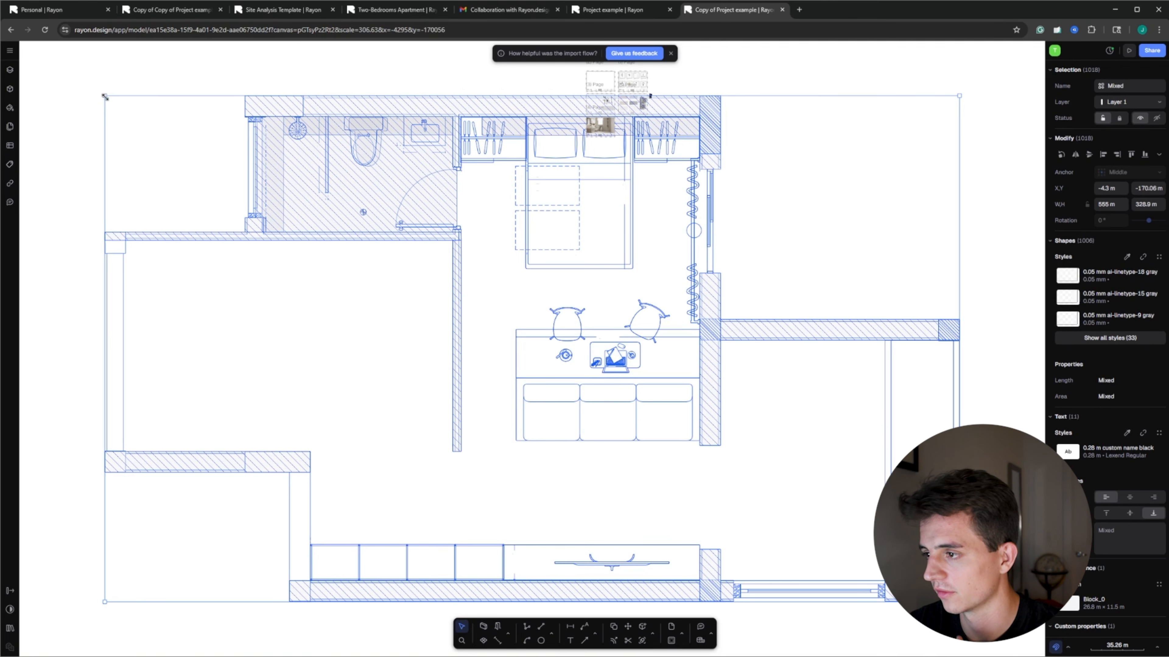
Scale the imported floor plan down to 14.92 m by 8.84 m so it fits the Floor Plan page
scroll(897, 564, down, 5)
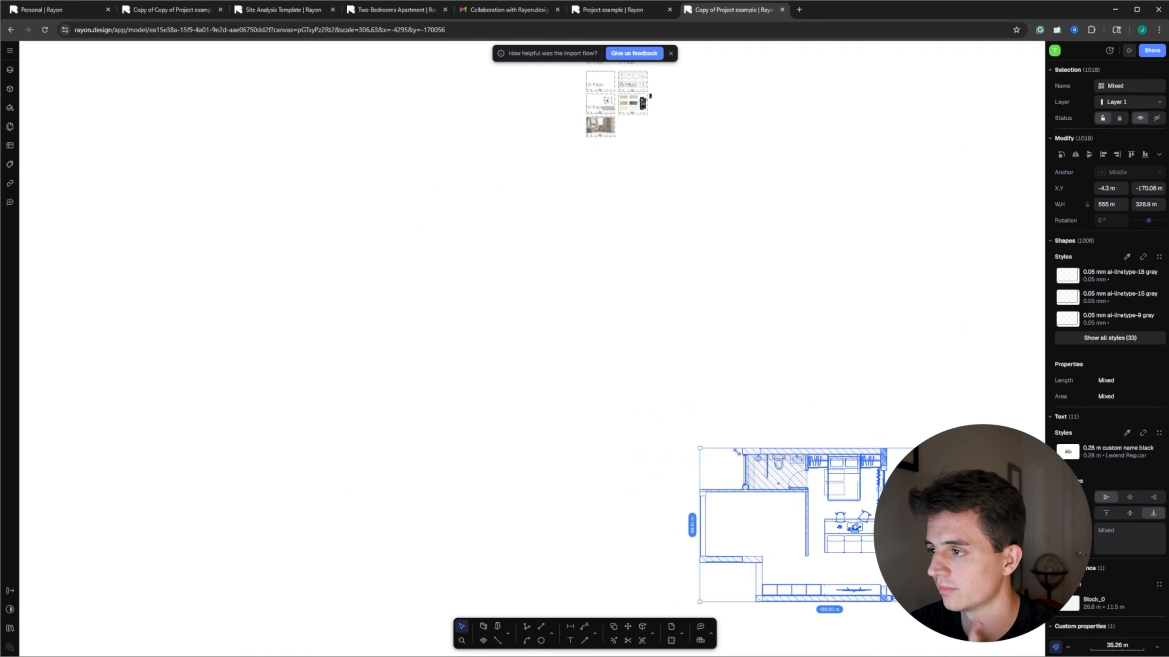
drag(736, 452, 788, 410)
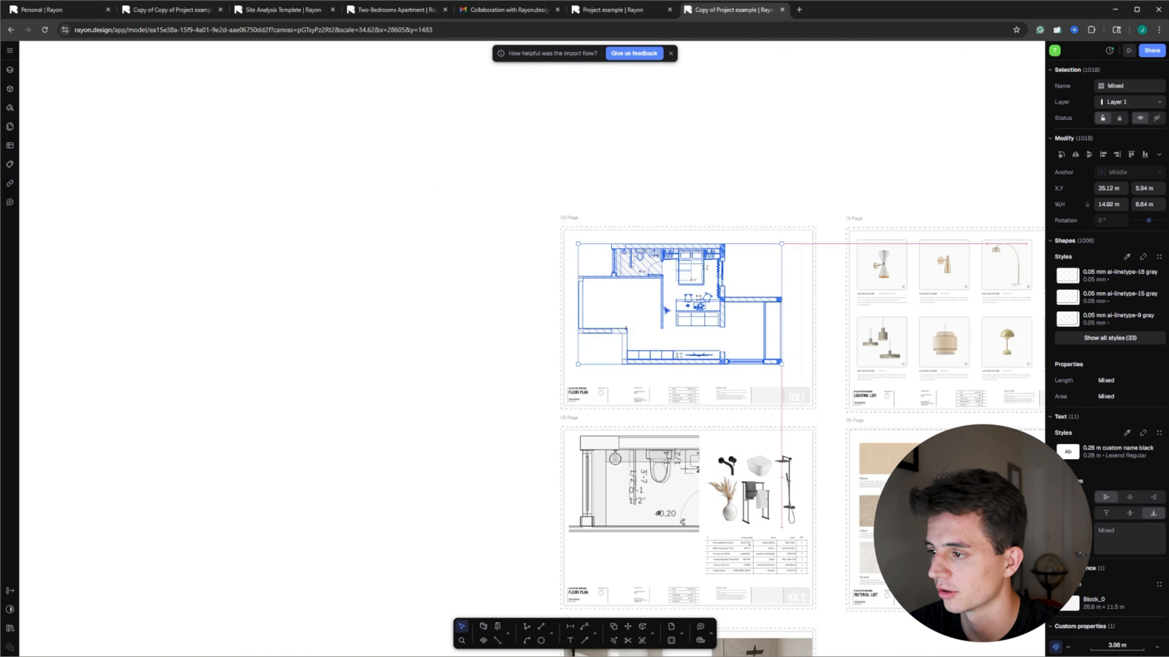
Draw three connected 0.11 m walls along the outer left, upper and right edges of the plan's left room
scroll(645, 286, up, 5)
click(331, 420)
click(331, 175)
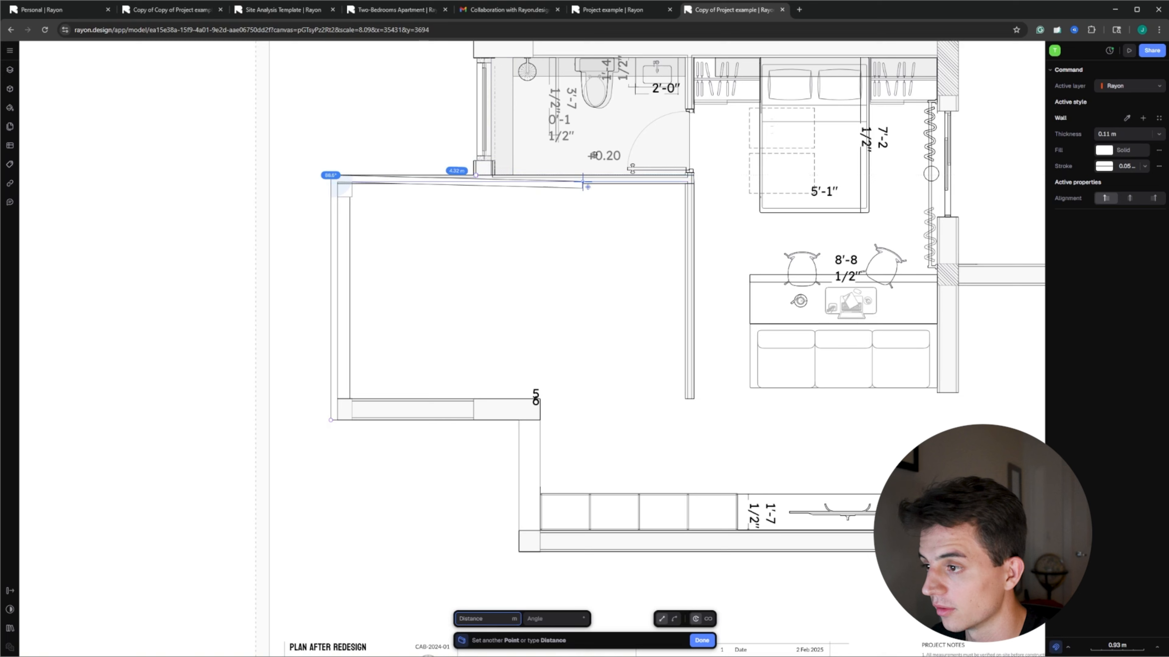
click(694, 176)
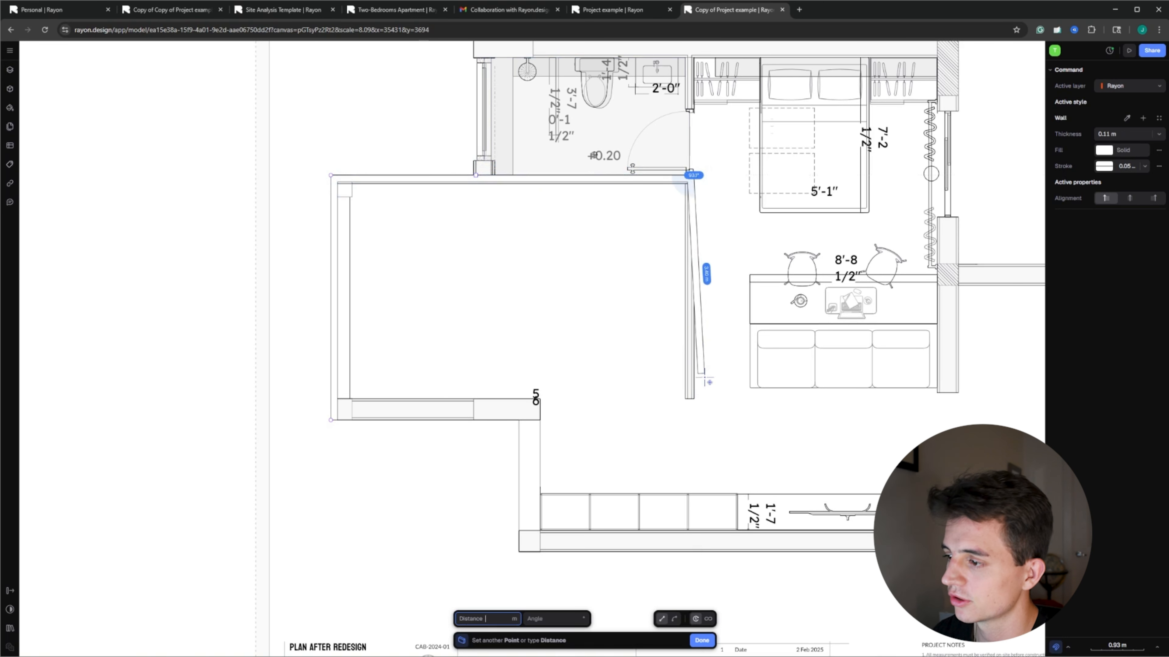
click(694, 399)
key(Return)
Set the thickness of the left room's outer left wall to 0.35 m
click(1123, 209)
text(0.35)
key(Return)
Insert a 1 m × 0.2 m Window block at the middle of the left room's outer left wall
middle_drag(506, 295, 490, 273)
click(498, 626)
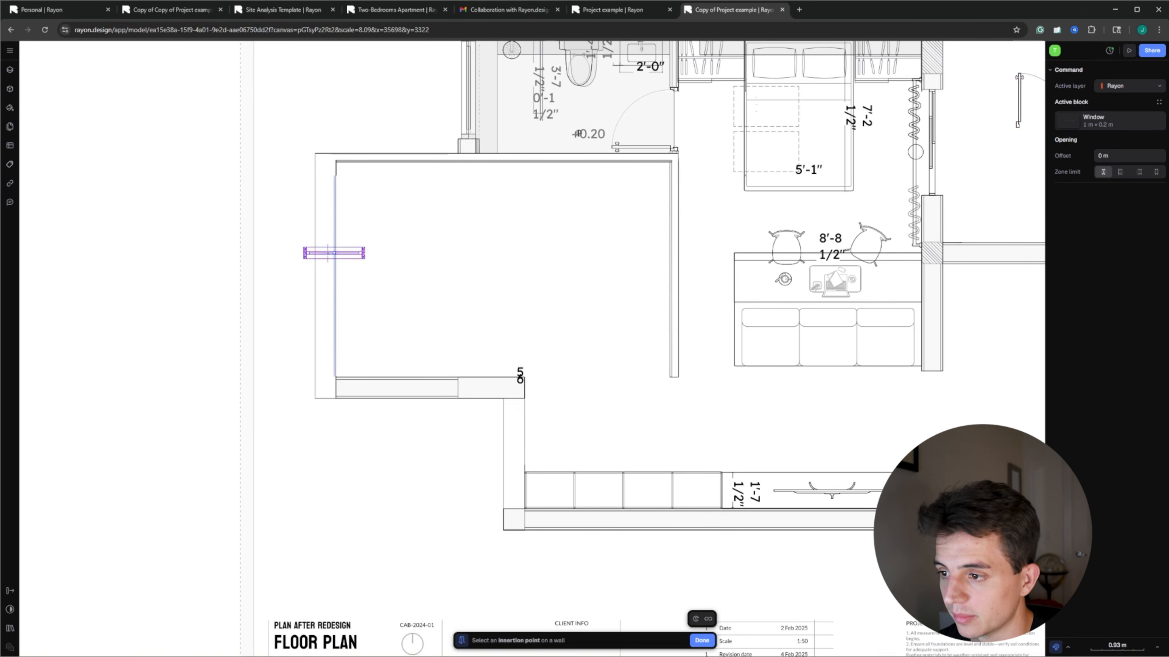
click(326, 272)
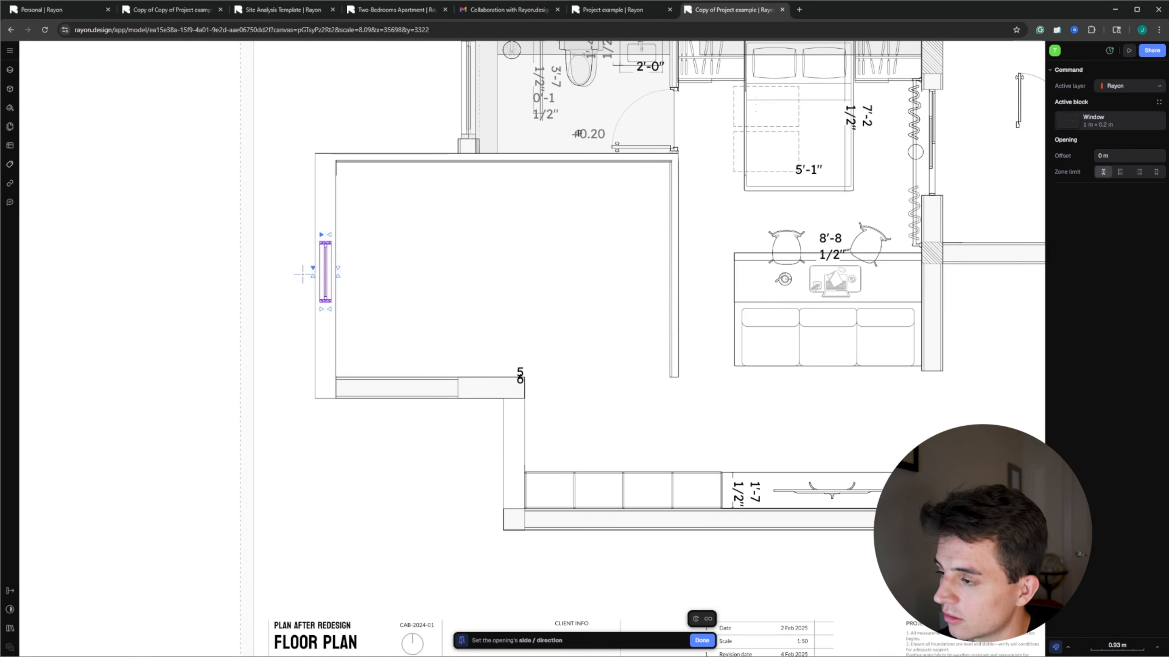
middle_drag(352, 248, 355, 263)
drag(328, 284, 324, 286)
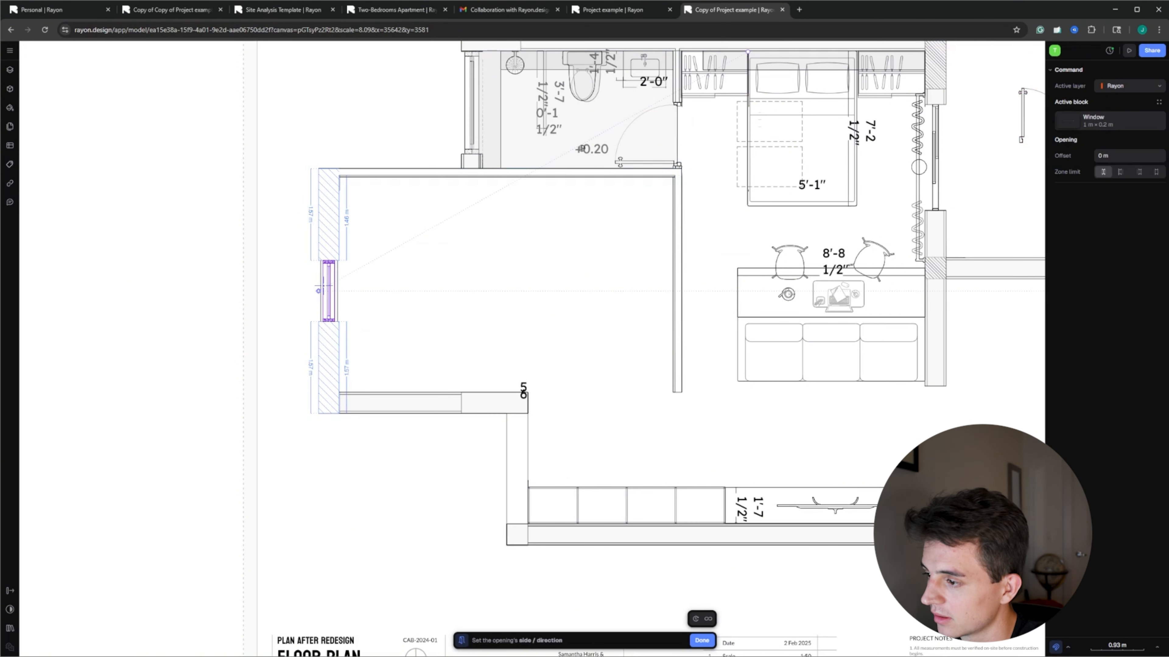
click(325, 289)
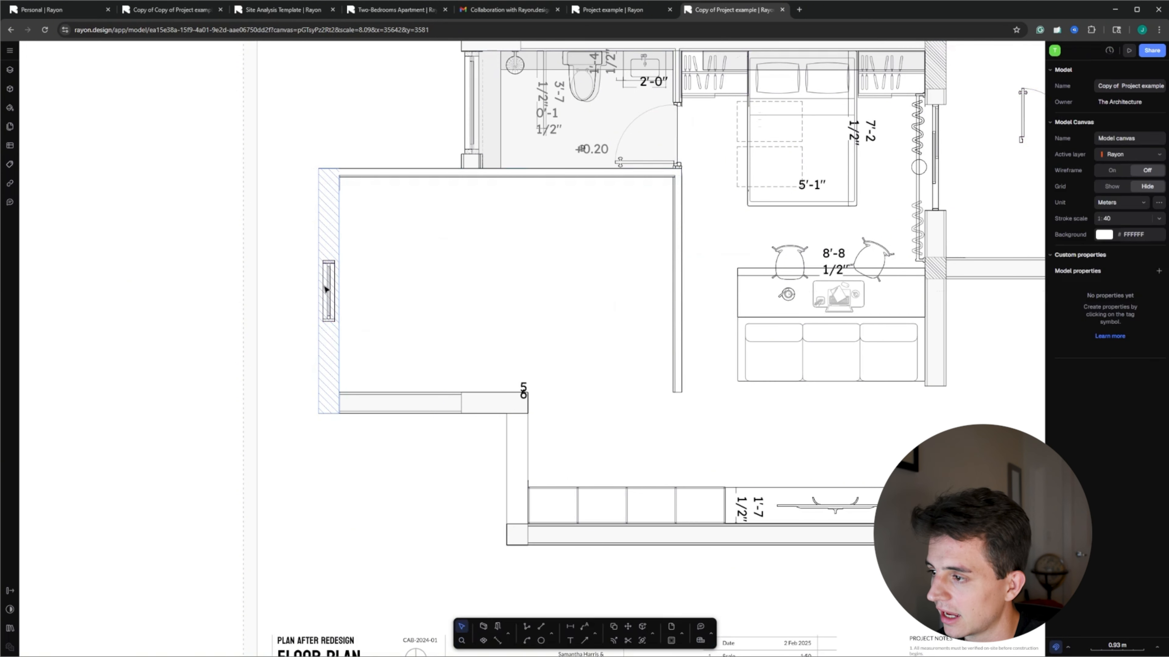
Select the wall holding the new window and adjust its thickness slightly by moving its inner face
click(336, 271)
scroll(336, 271, up, 5)
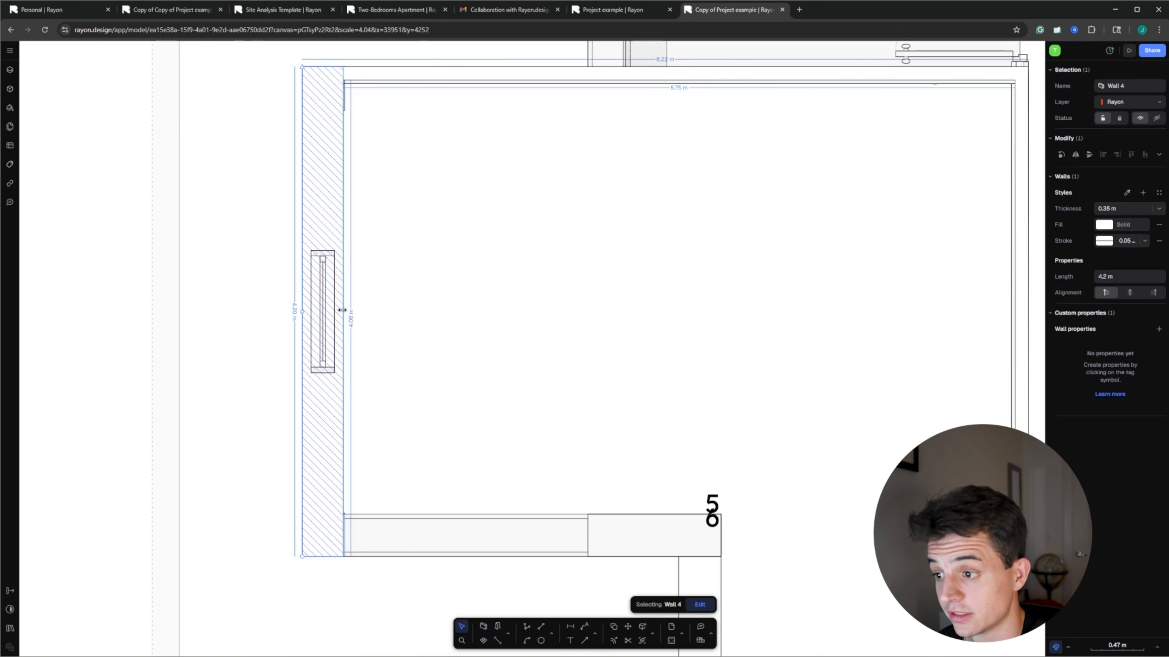
drag(343, 312, 339, 311)
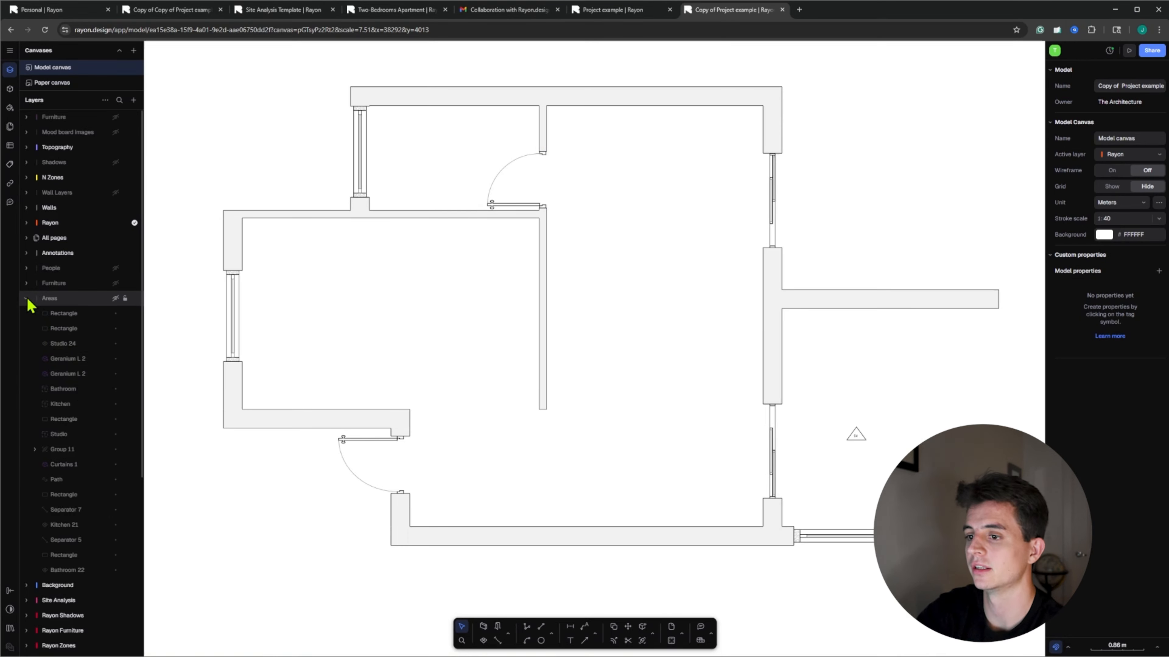
Collapse the Areas layer and make the Areas, People, Furniture and Wall Layers layers visible
click(27, 299)
click(116, 299)
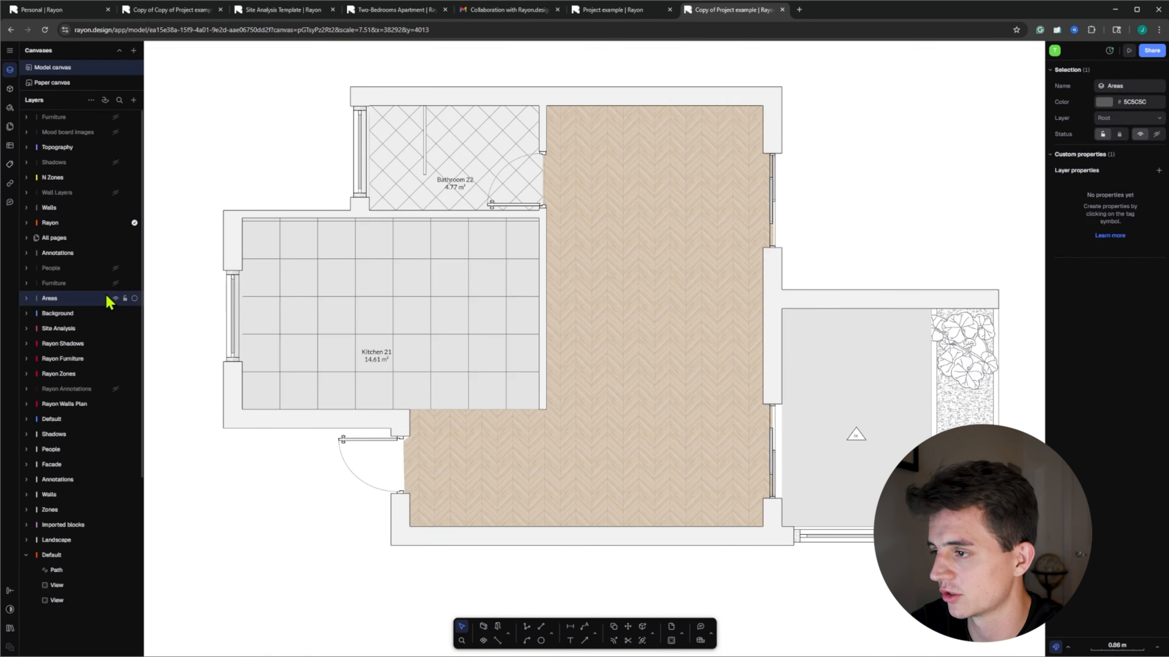
click(116, 269)
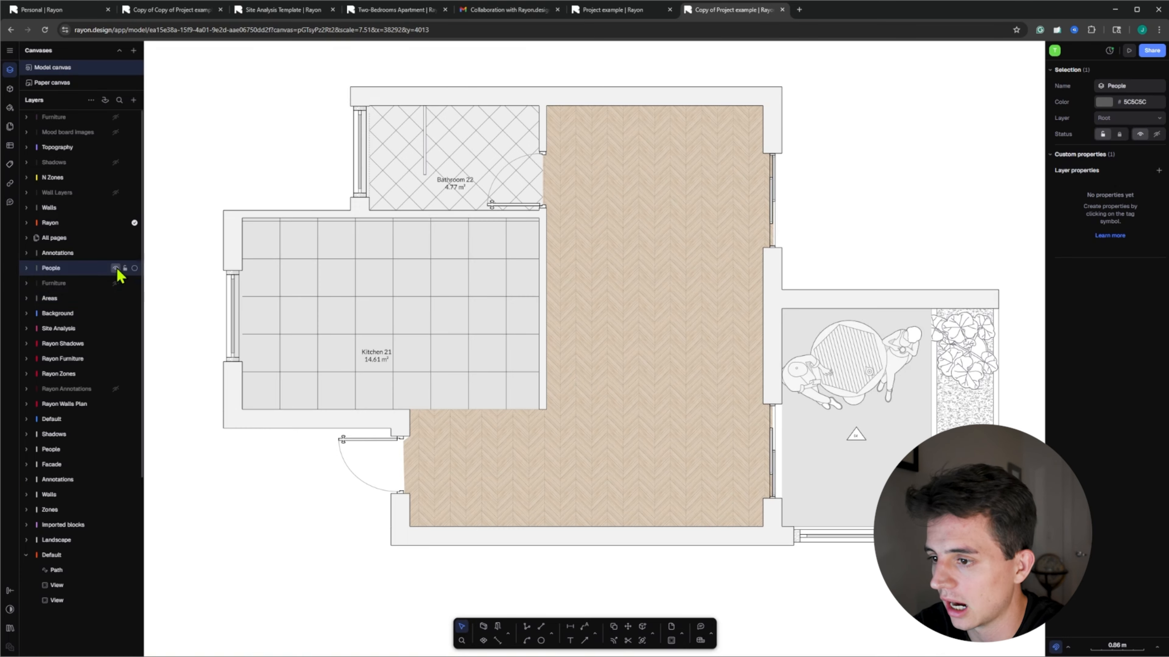
click(115, 284)
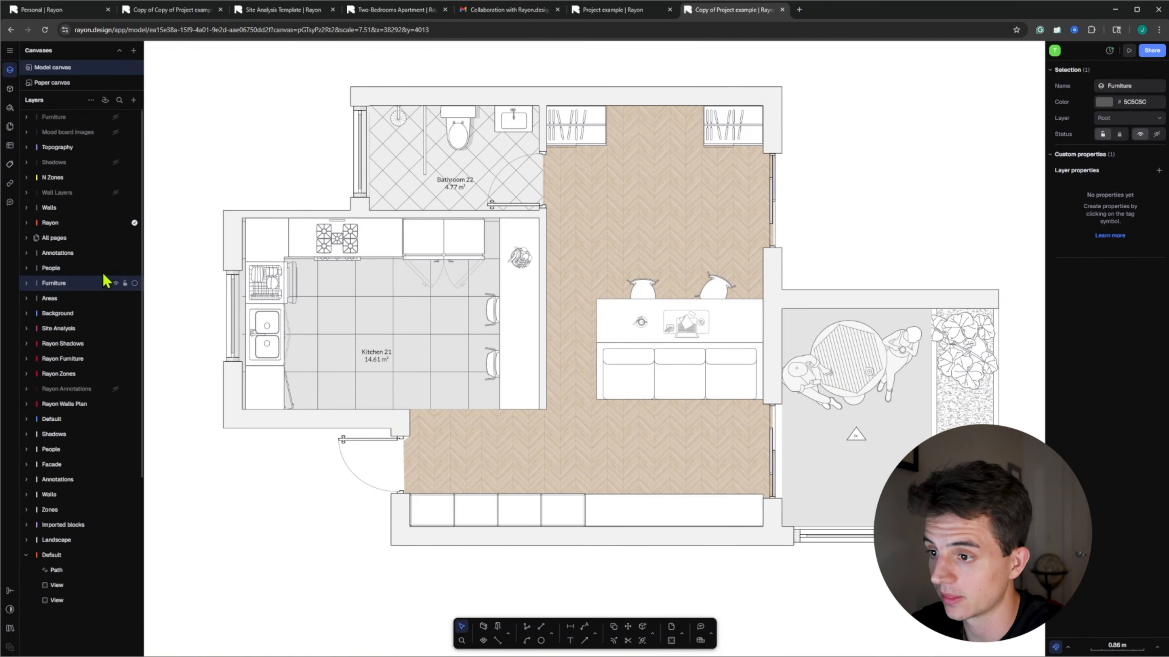
click(116, 193)
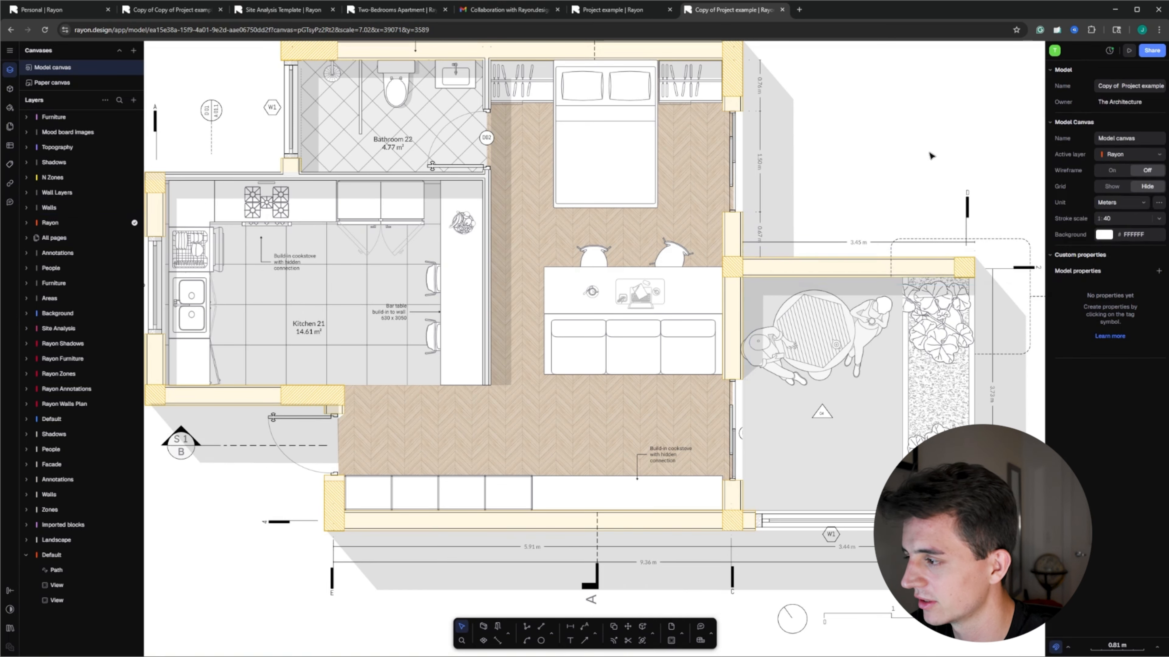
Change the terrace floor's fill to a square grid hatch
click(1103, 309)
click(941, 239)
Replace the studio's herringbone floor fill with a light beige stone texture
click(658, 410)
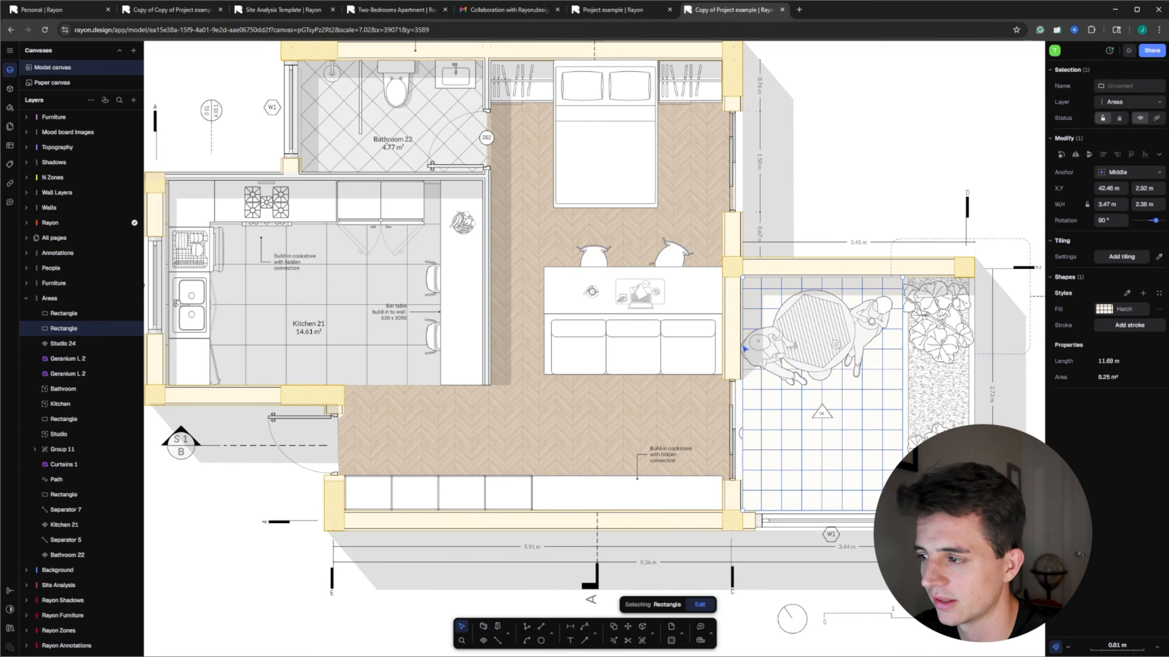
click(1104, 311)
click(999, 325)
scroll(1028, 402, down, 3)
click(1024, 391)
click(489, 290)
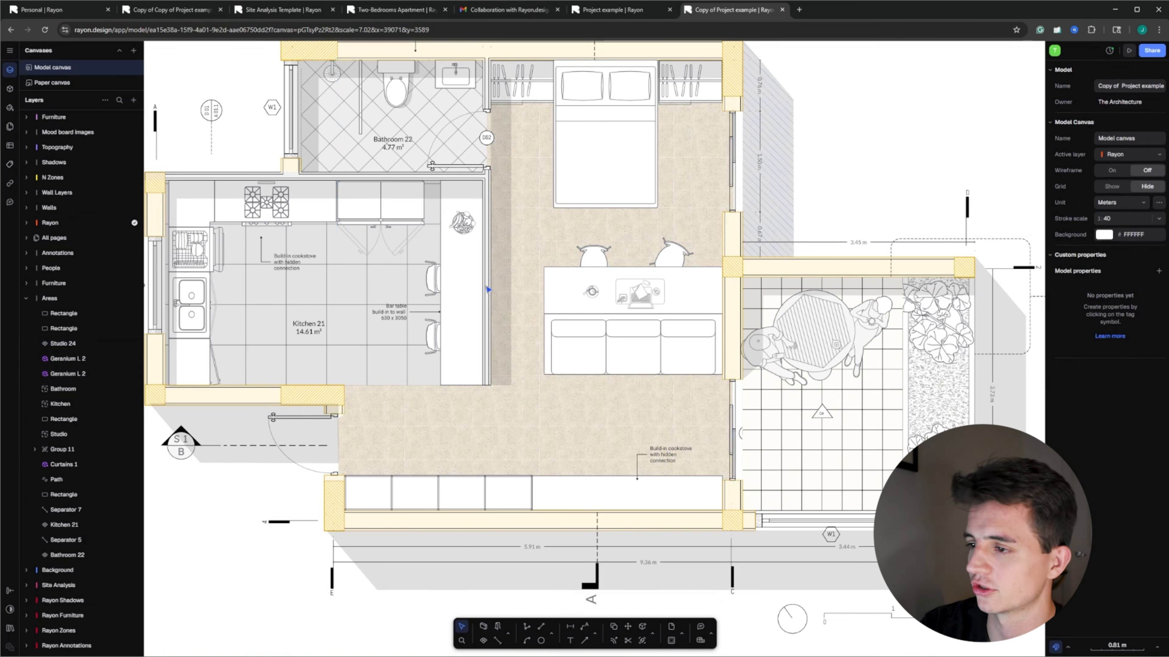
Fill the kitchen floor with a Square 300x300 hatch with a 0.05 mm golden stroke, and add a background colour
click(404, 295)
click(1106, 310)
click(984, 330)
click(1016, 317)
click(937, 224)
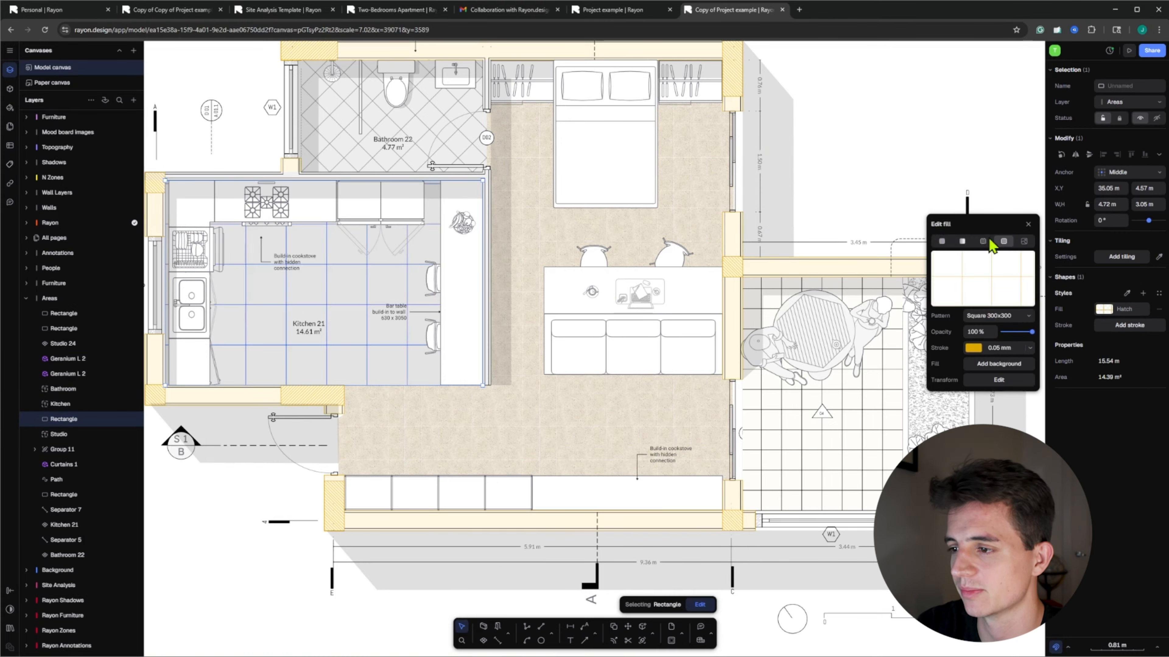
click(998, 364)
click(972, 363)
drag(973, 244, 939, 242)
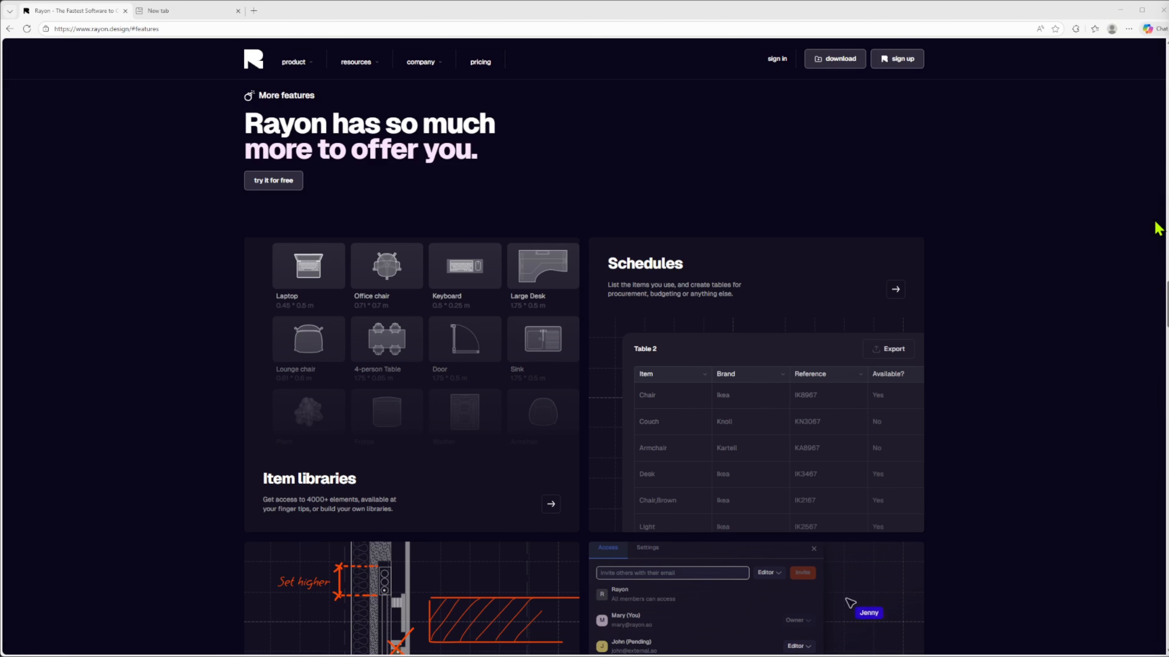
Switch to the Rayon website and look through its More features section and the use cases page
click(1158, 225)
scroll(1159, 233, down, 8)
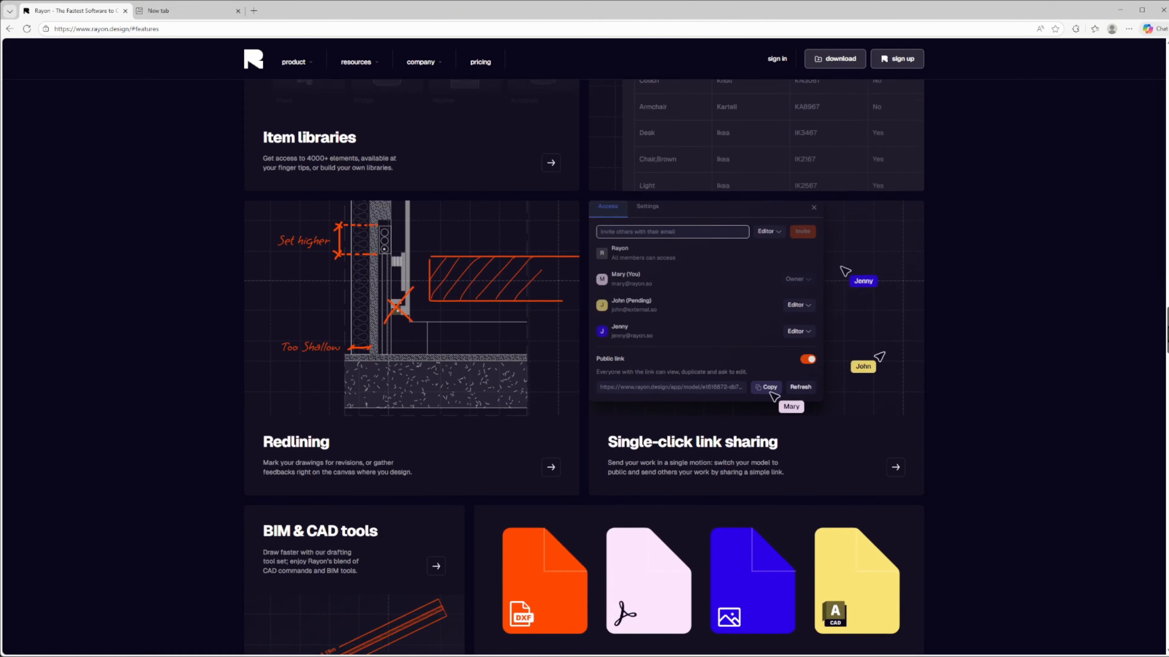
scroll(1159, 233, down, 2)
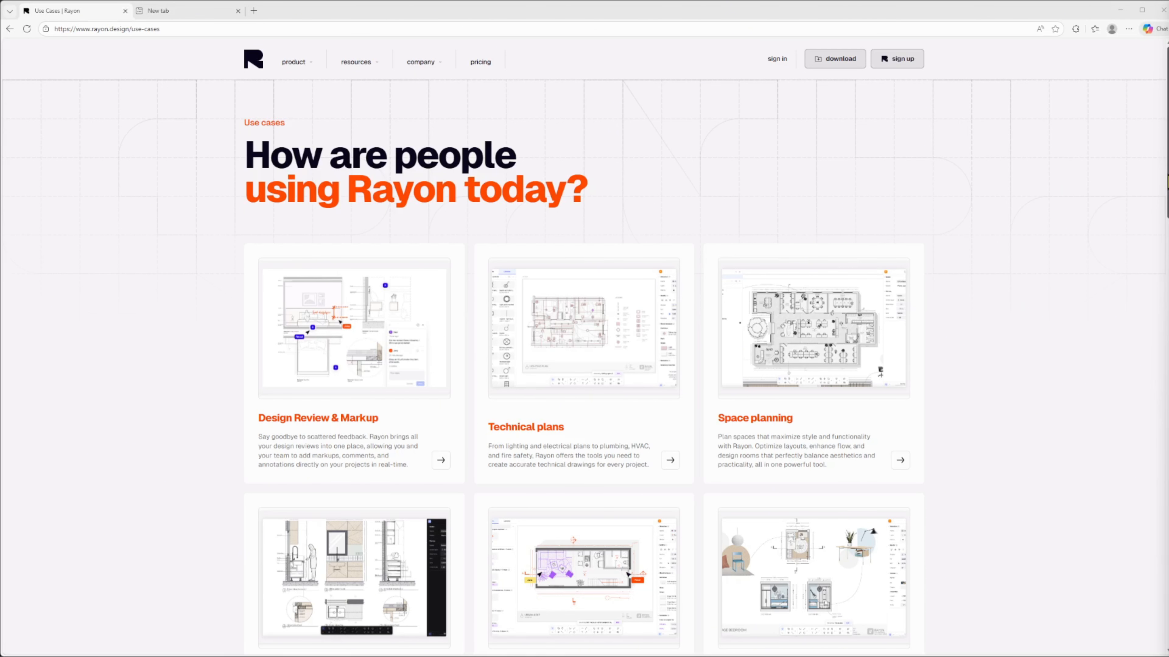
scroll(1157, 217, down, 4)
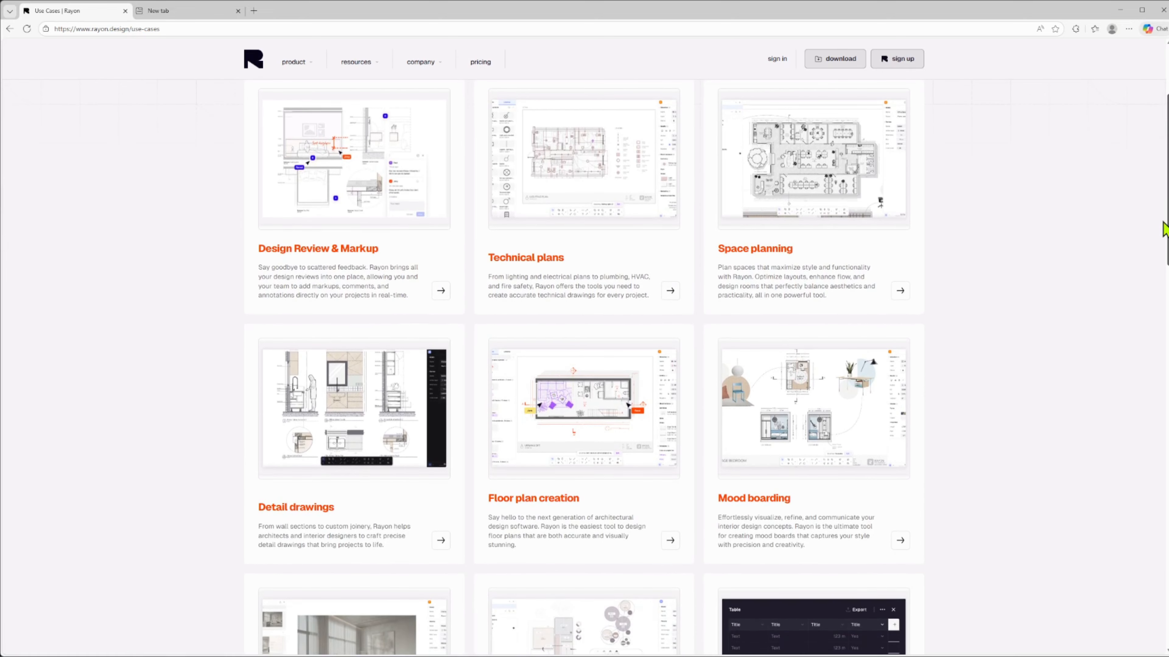
drag(1164, 229, 1164, 449)
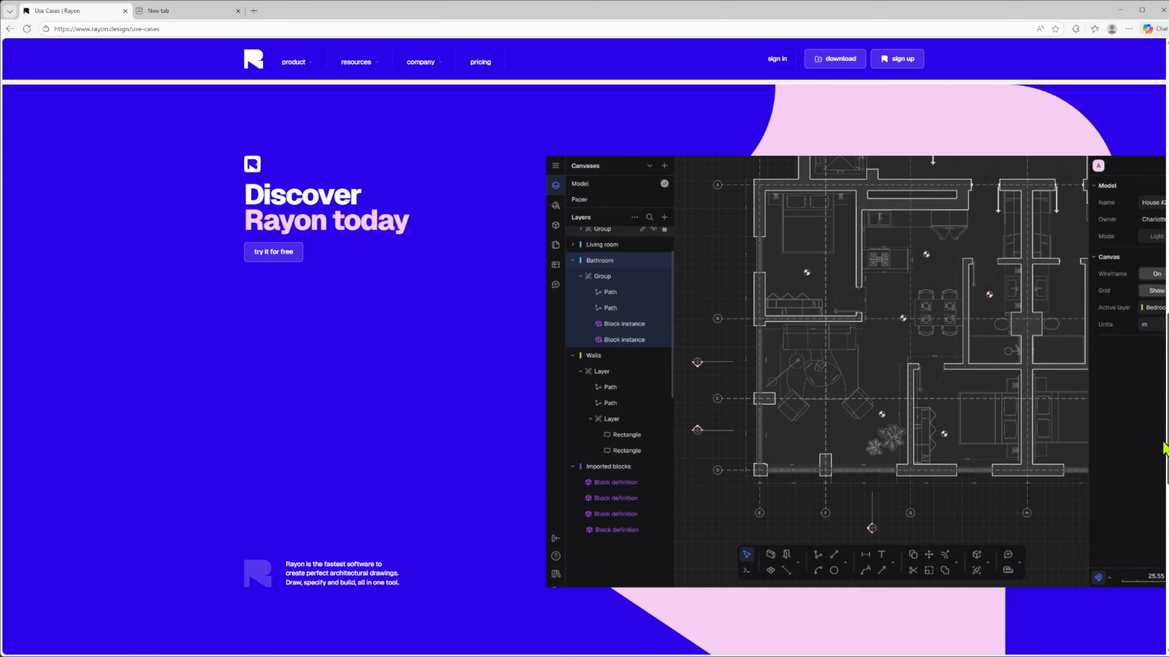